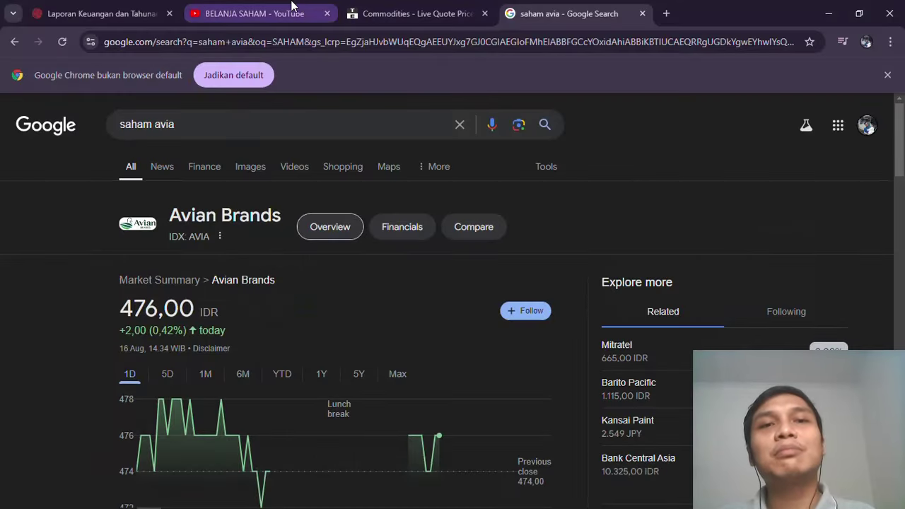
- Look through the BELANJA SAHAM channel's videos around the AVIA episode, and return to the AVIA share price results
click(292, 6)
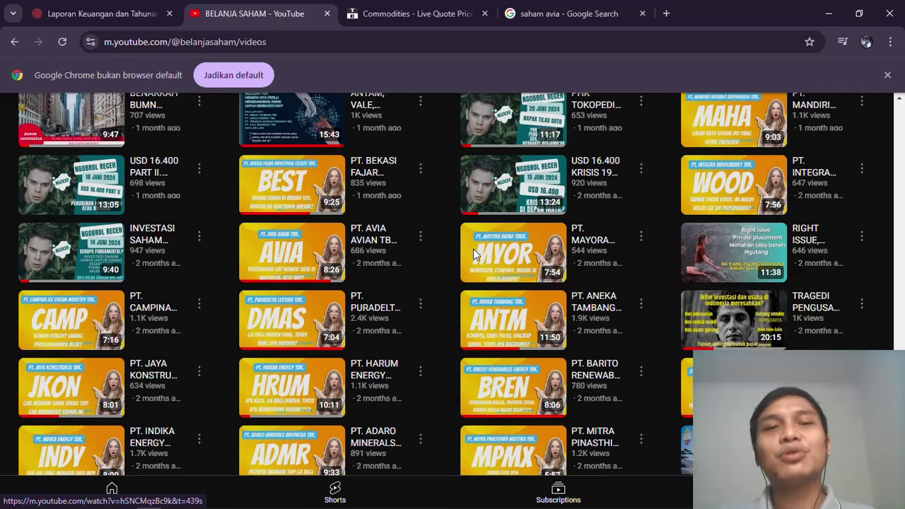
key(alt+Tab)
key(alt+Tab)
click(570, 13)
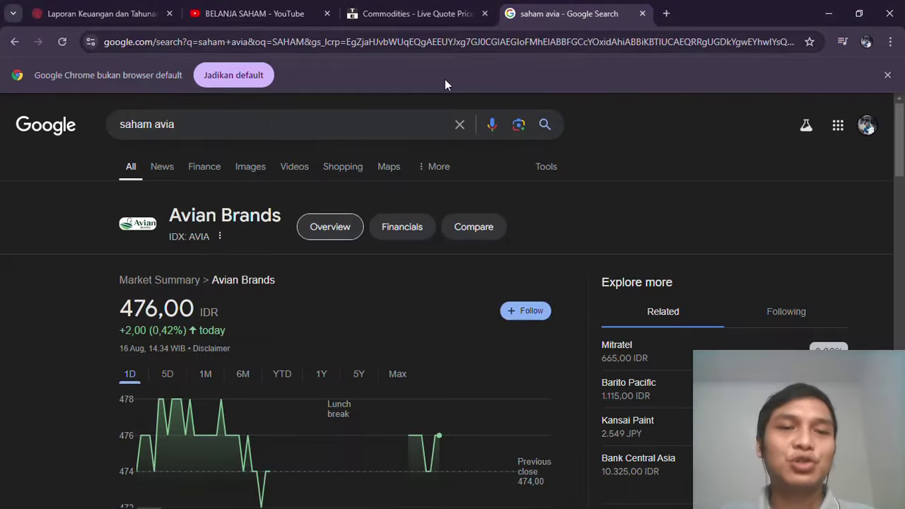
- Switch to Excel and highlight AVIA's figures from equity to net profit for FY 2021–FY 2020, and for Q2 2024–FY 2022
key(alt+Tab)
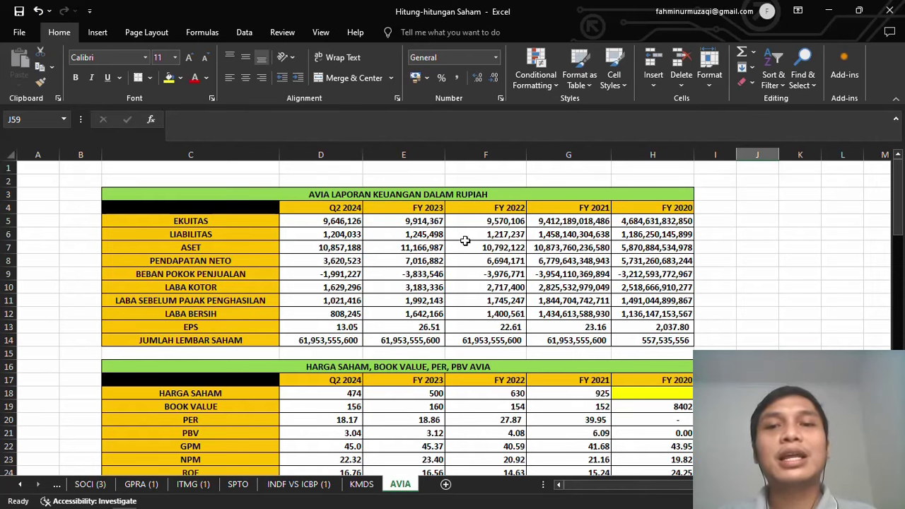
click(598, 224)
drag(599, 223, 655, 318)
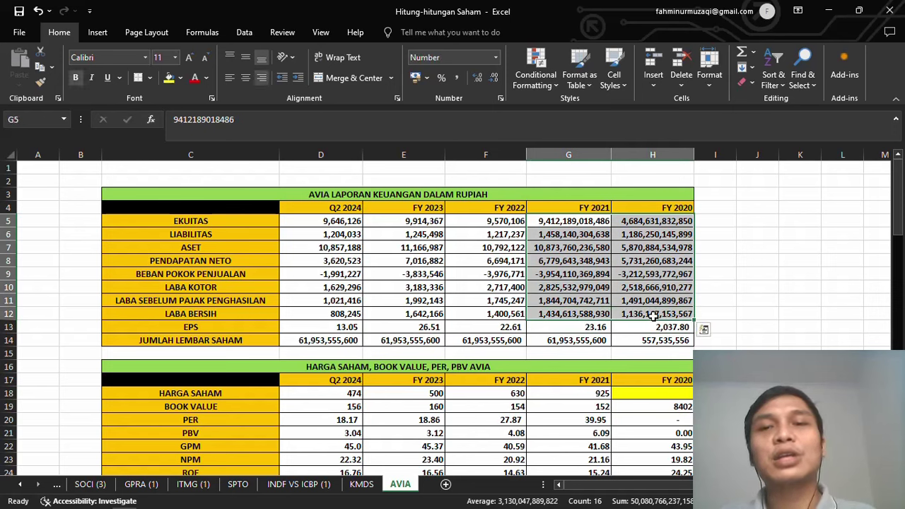
drag(498, 222, 321, 316)
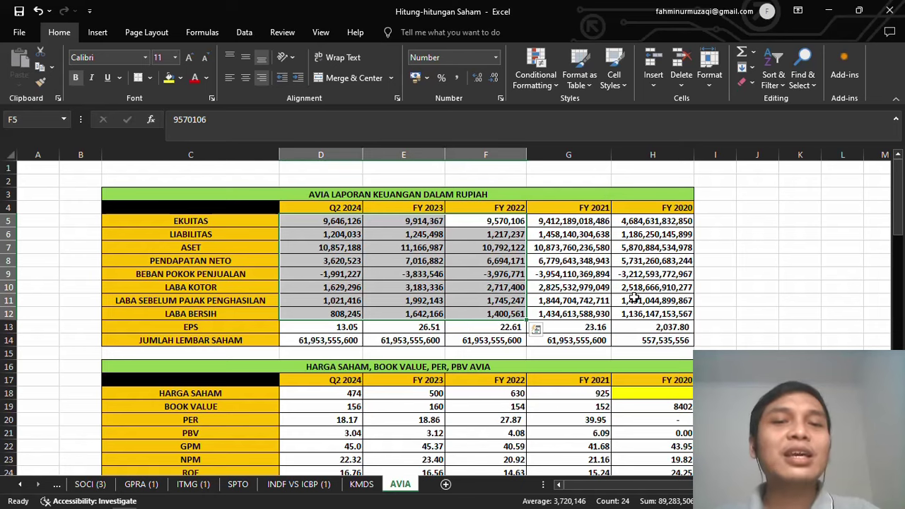
- Check AVIA's share price in Chrome, and back in Excel examine the IPO proceeds report and the numbered notes below it
key(alt+Tab)
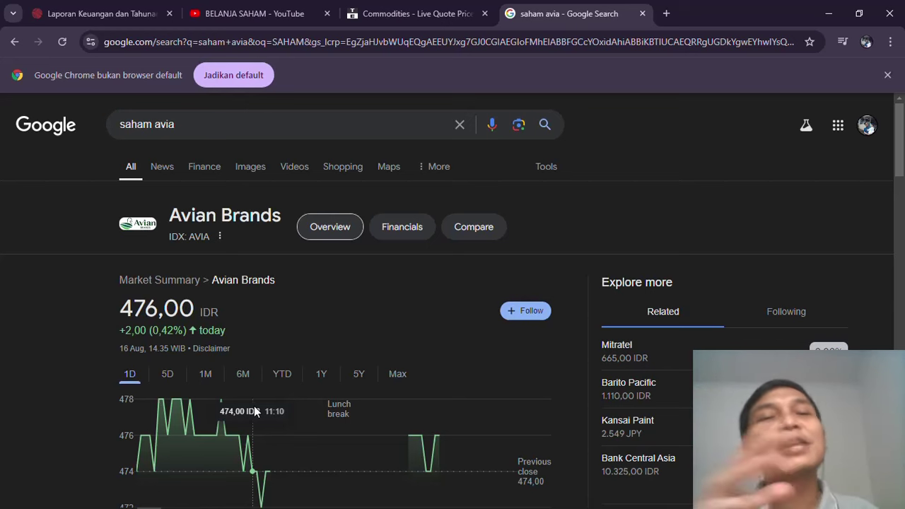
key(alt+Tab)
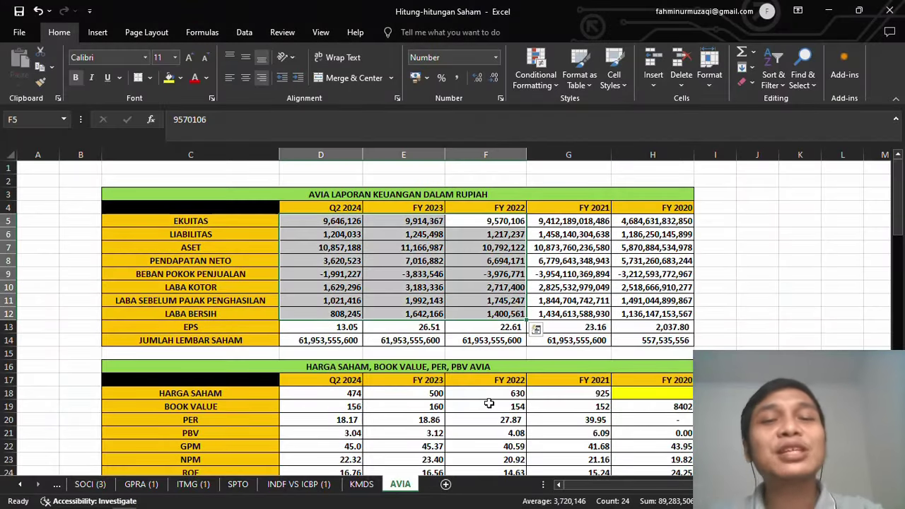
scroll(481, 417, down, 6)
scroll(489, 403, down, 9)
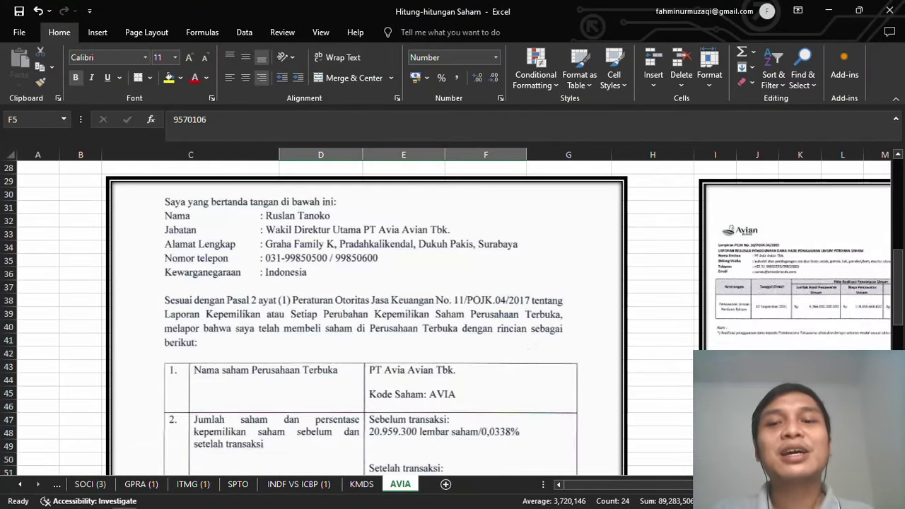
scroll(589, 403, right, 5)
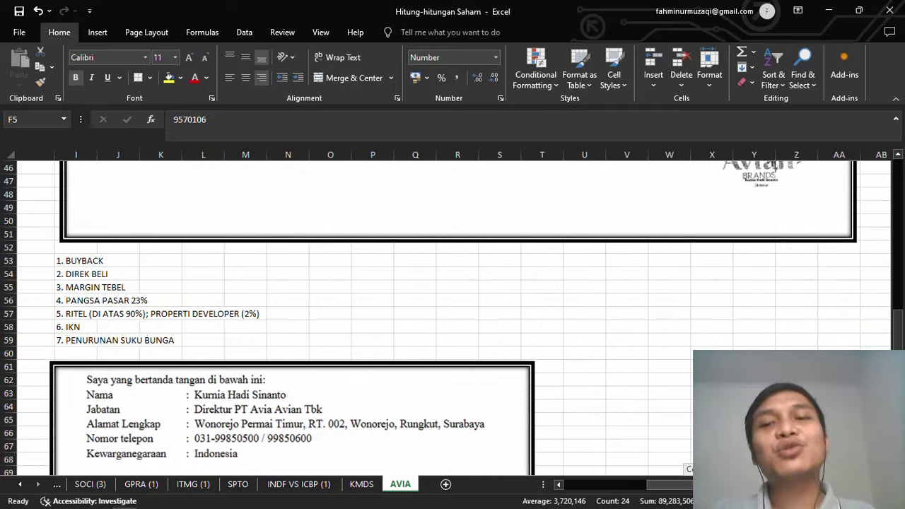
scroll(590, 404, up, 6)
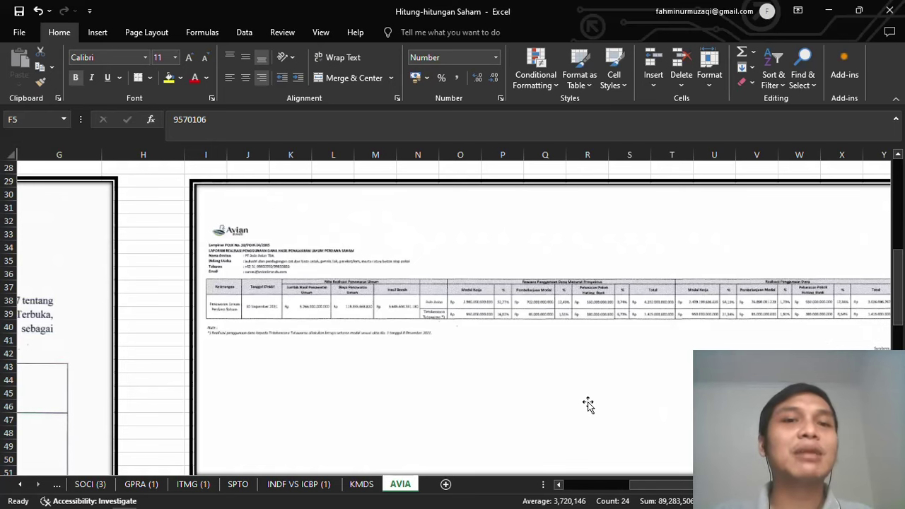
drag(665, 486, 696, 485)
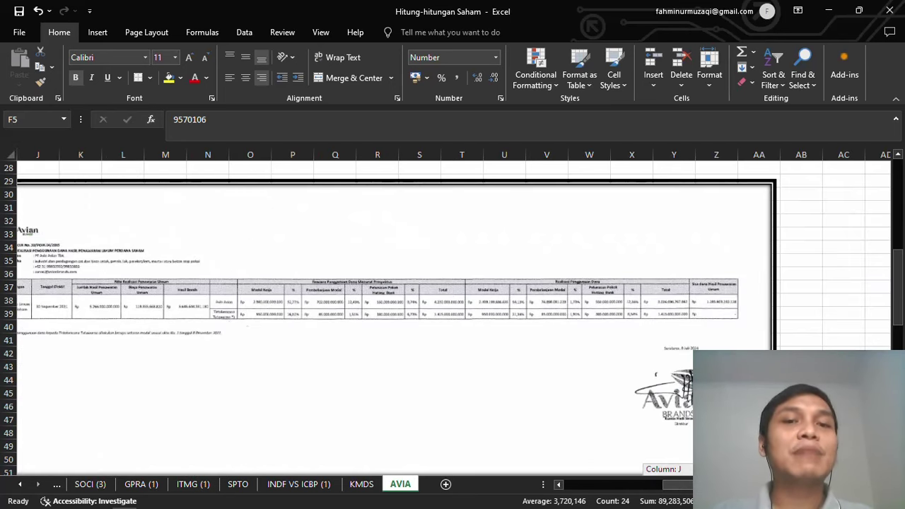
scroll(437, 318, left, 3)
scroll(437, 318, down, 6)
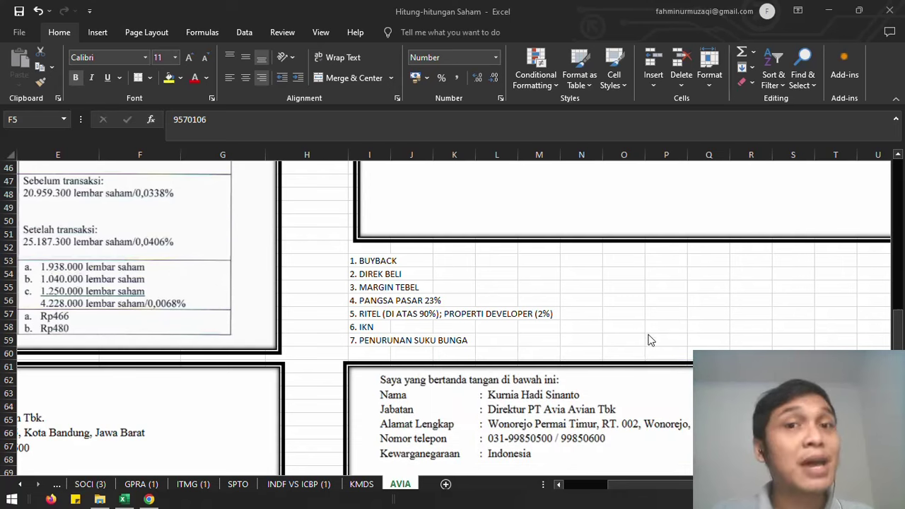
- Examine the director's share purchase statement below the numbered notes, including the shares bought and the price per share
scroll(657, 321, up, 3)
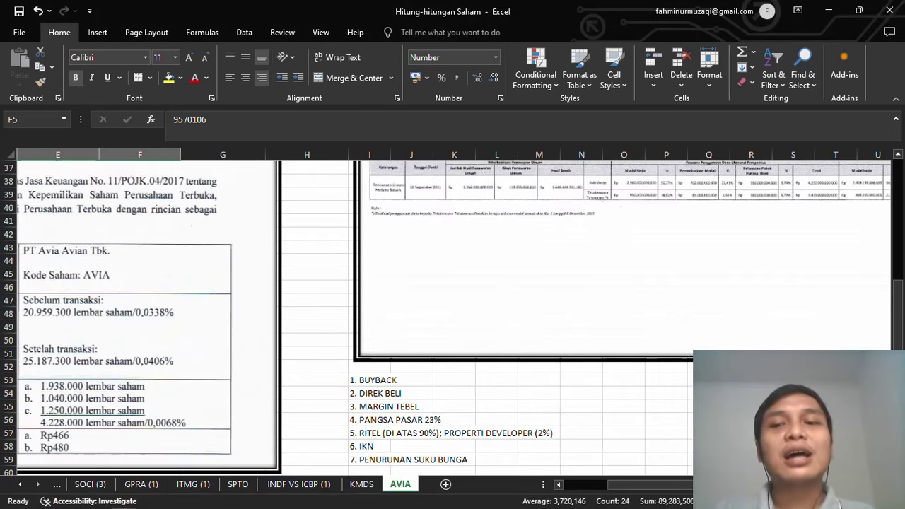
scroll(668, 472, left, 3)
scroll(668, 472, down, 11)
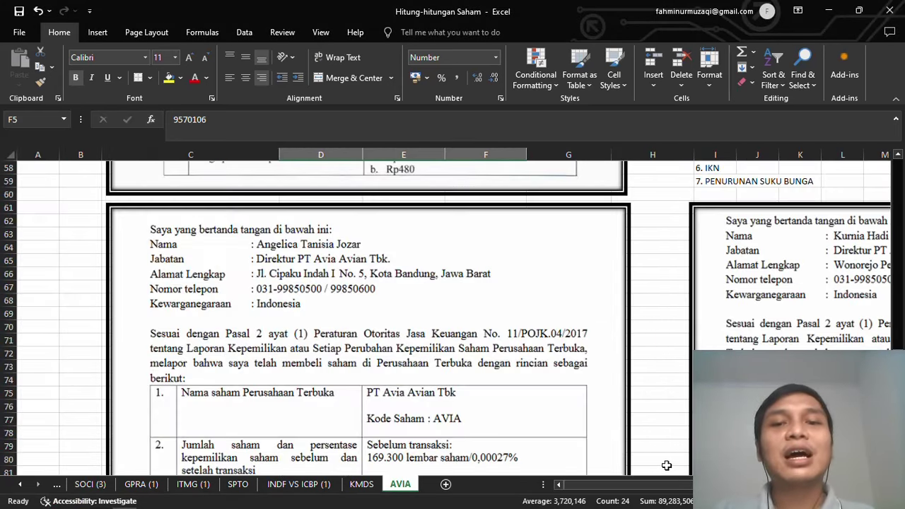
scroll(690, 499, right, 5)
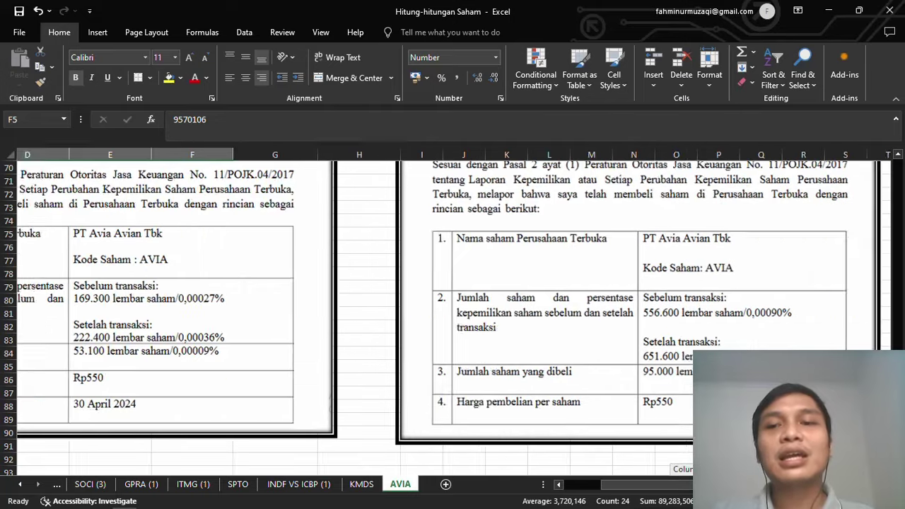
scroll(472, 310, left, 2)
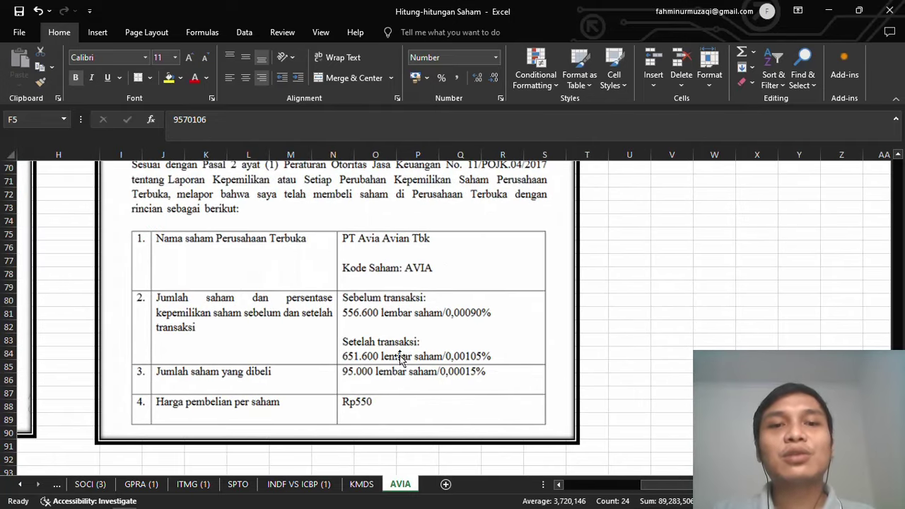
scroll(389, 342, up, 2)
scroll(380, 315, up, 2)
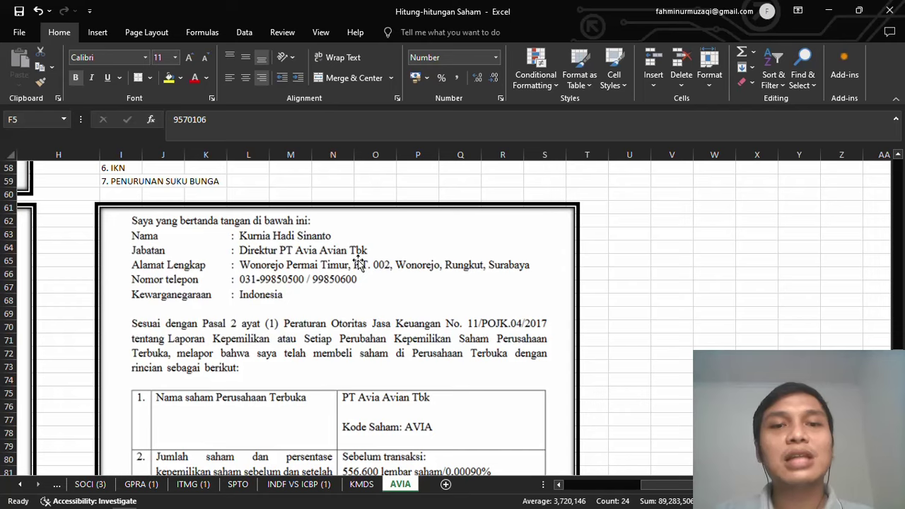
scroll(368, 276, down, 5)
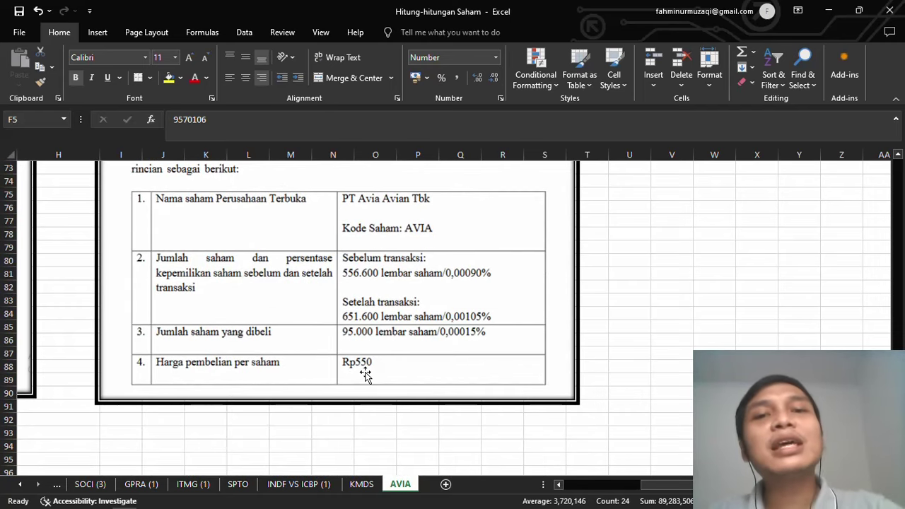
scroll(366, 375, up, 2)
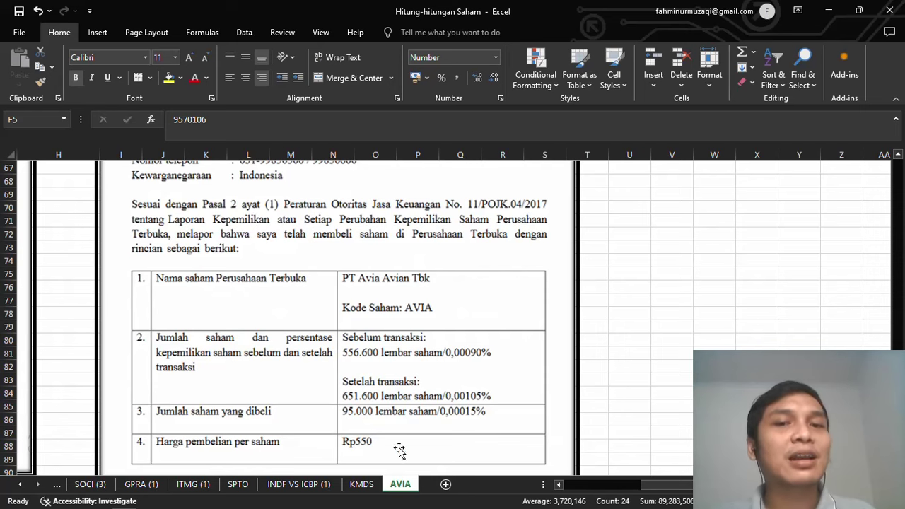
- Examine the neighbouring director's purchase statement in columns C to G, from the personal details down to the transaction date
drag(658, 484, 581, 485)
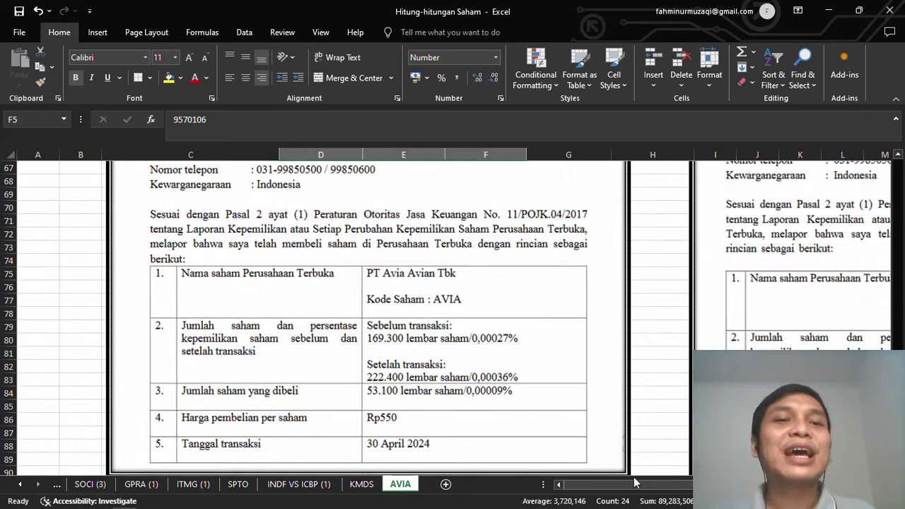
scroll(362, 306, up, 2)
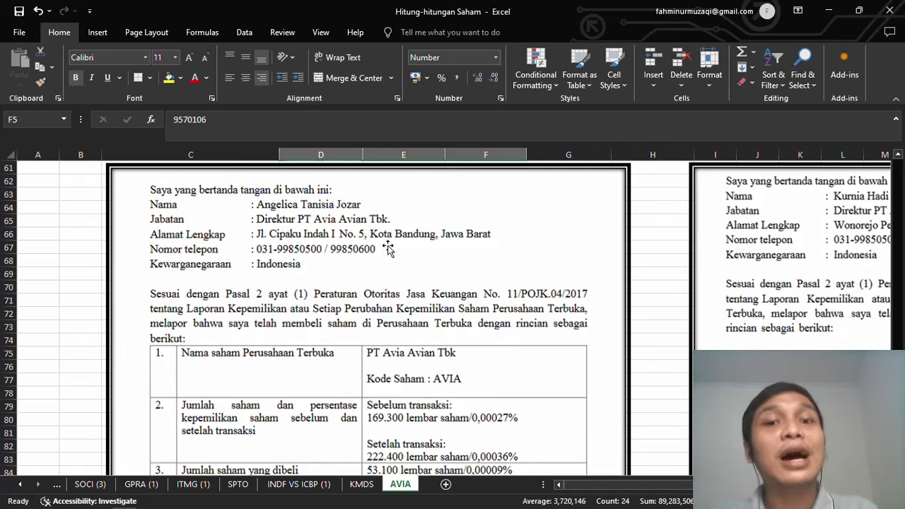
scroll(403, 283, down, 3)
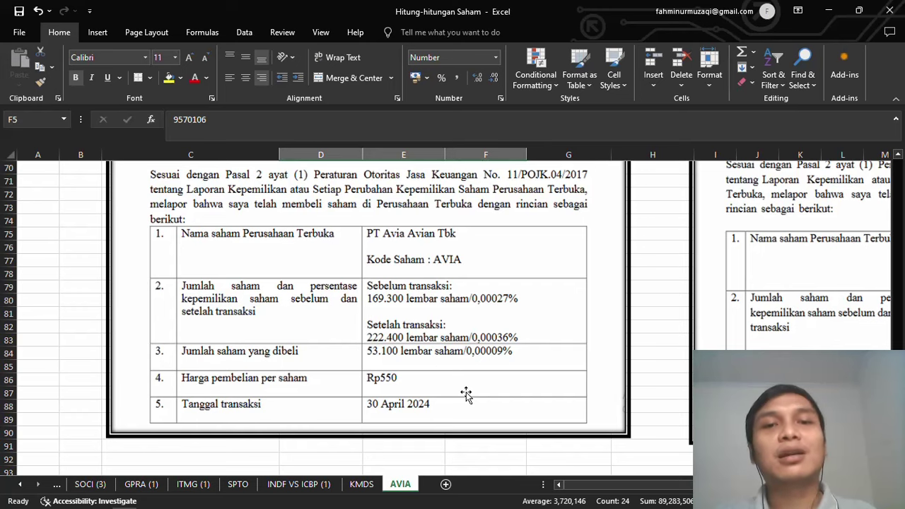
- Read the vice president director's purchase statement and compare its purchase prices with AVIA's current share price in Chrome
scroll(468, 392, up, 3)
scroll(449, 350, up, 10)
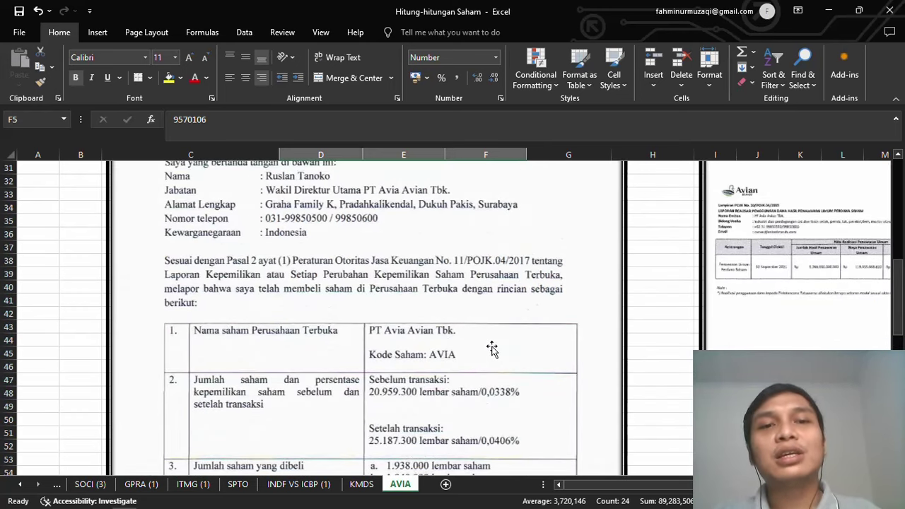
scroll(347, 220, down, 2)
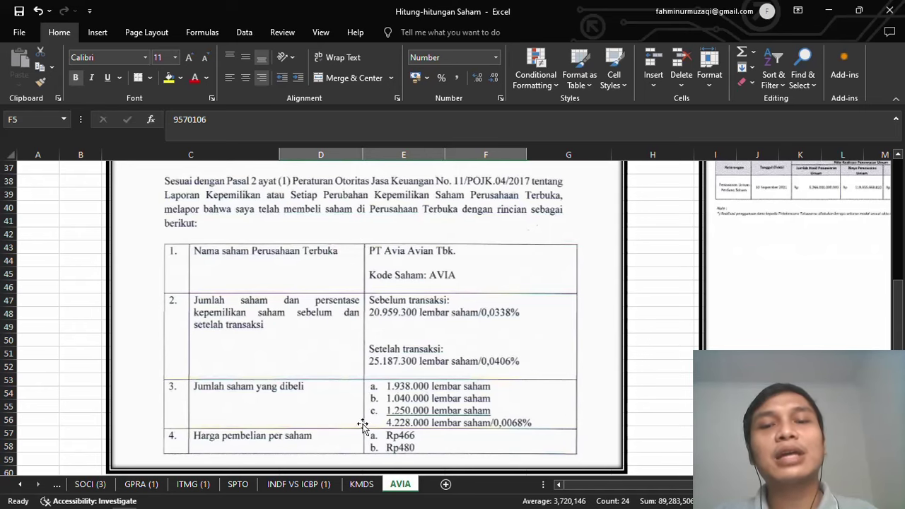
key(alt+Tab)
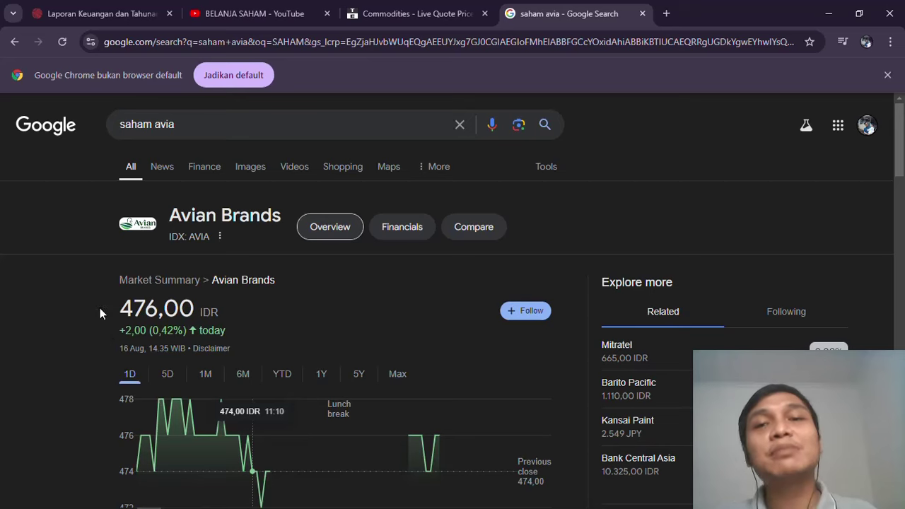
key(alt+Tab)
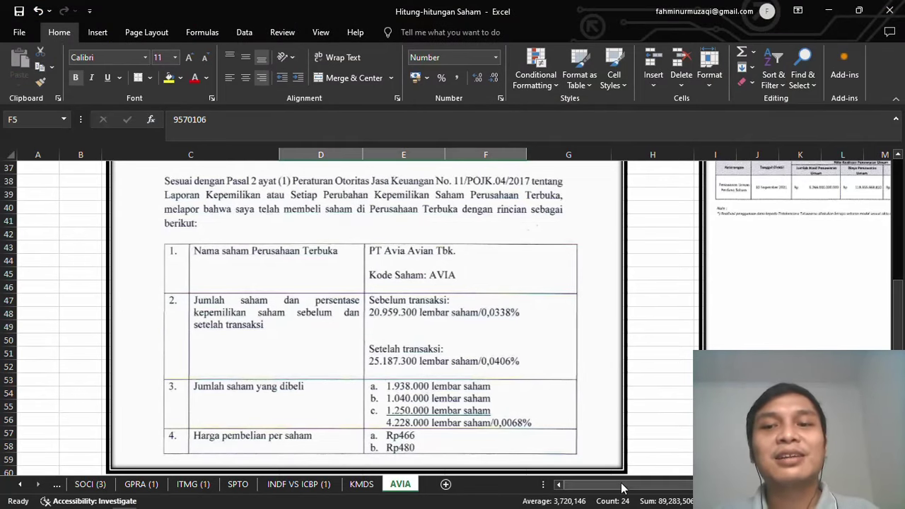
- Highlight the GPM values from Q2 2024 to FY 2021 in the AVIA ratio table, and select the FY 2021 NPM cell
drag(609, 485, 626, 486)
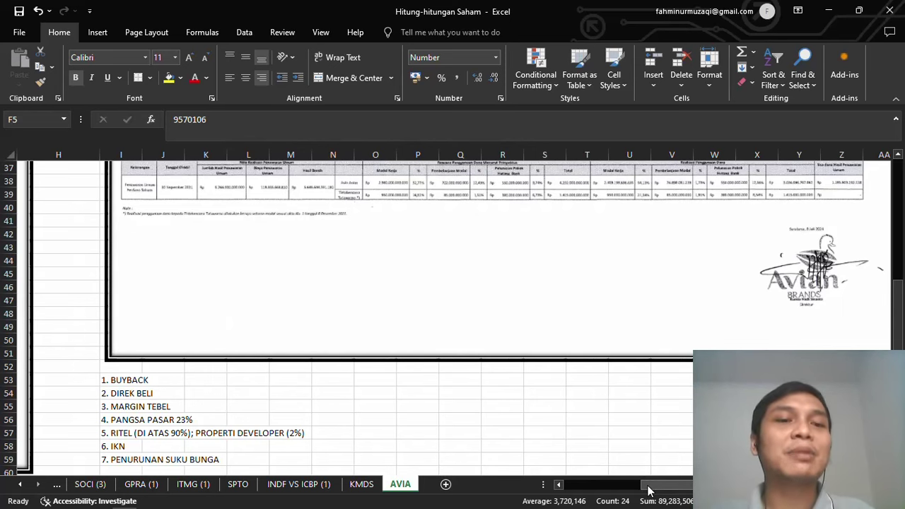
drag(650, 490, 641, 478)
scroll(645, 487, up, 8)
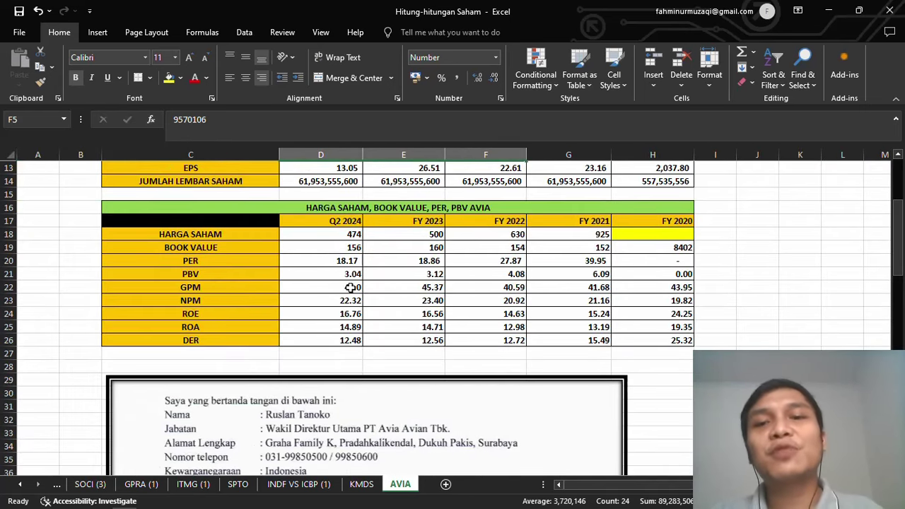
drag(350, 288, 566, 275)
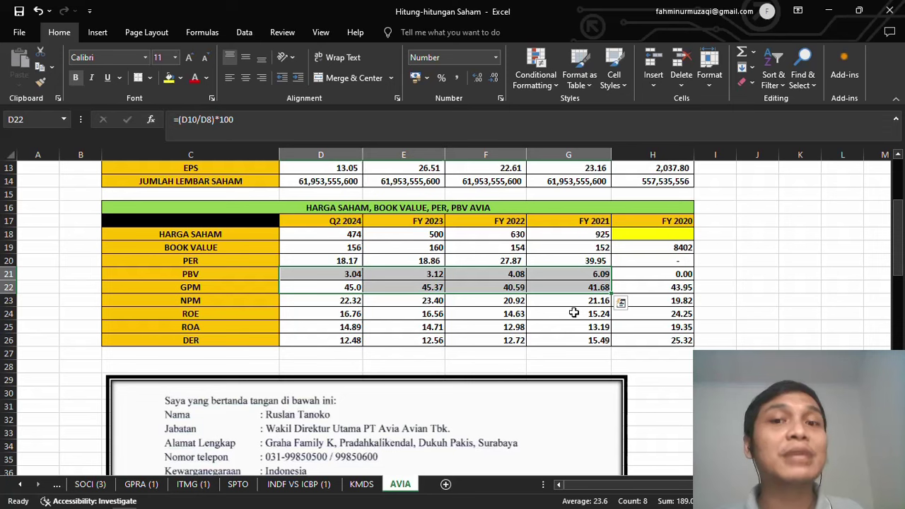
drag(358, 288, 561, 287)
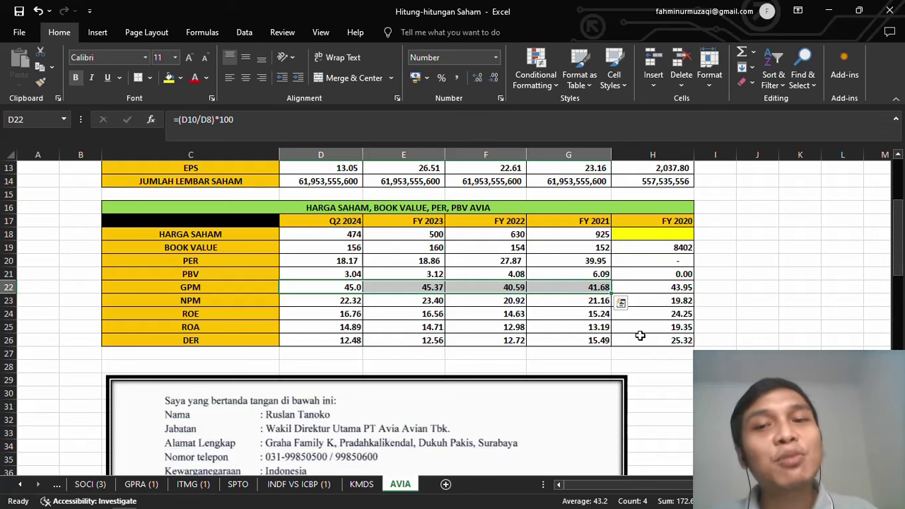
click(606, 302)
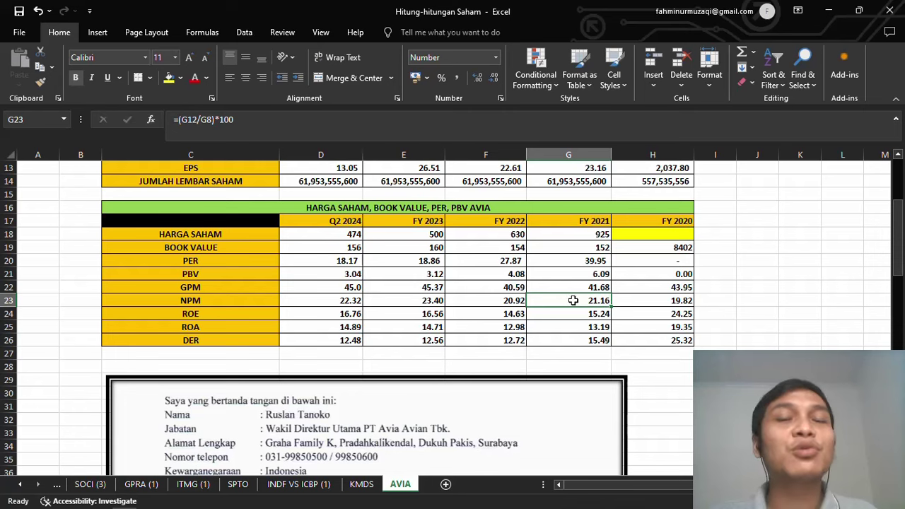
- Review the numbered notes below the IPO proceeds report and select the cell "4. PANGSA PASAR 23%"
scroll(453, 318, down, 6)
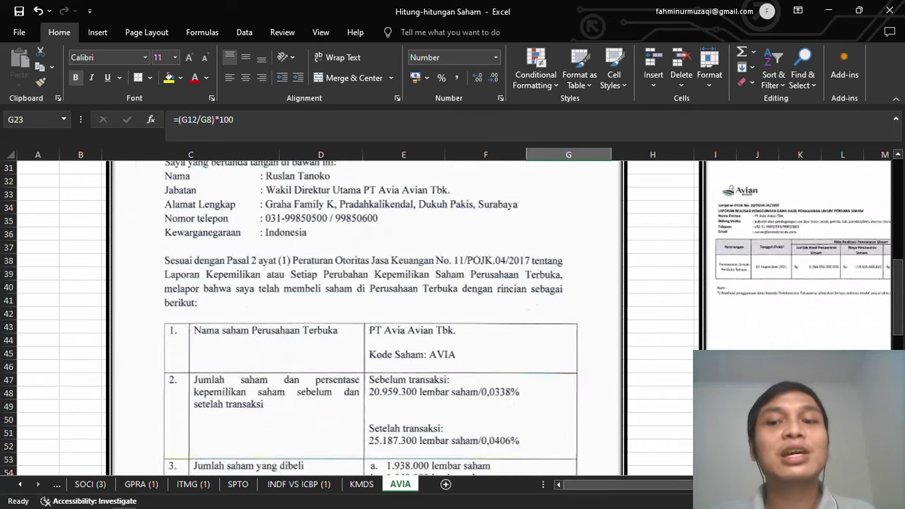
scroll(453, 318, right, 5)
scroll(453, 319, down, 4)
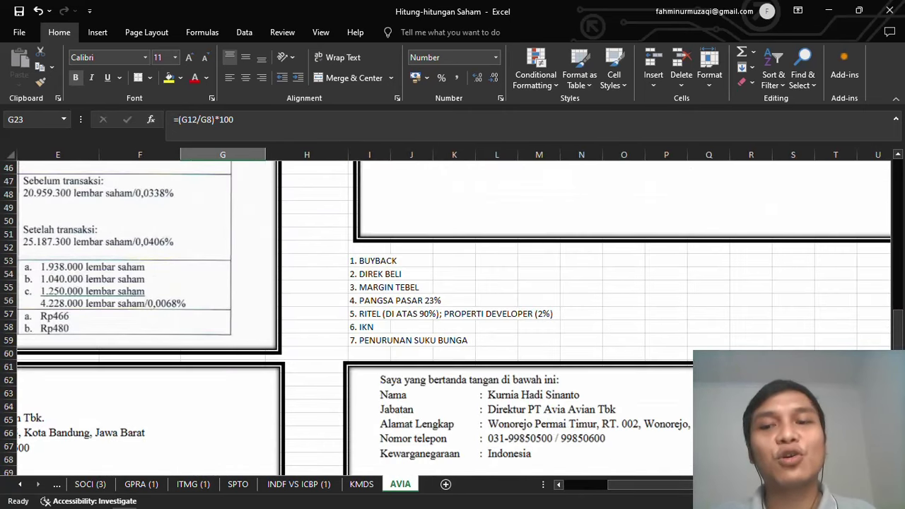
scroll(453, 318, right, 3)
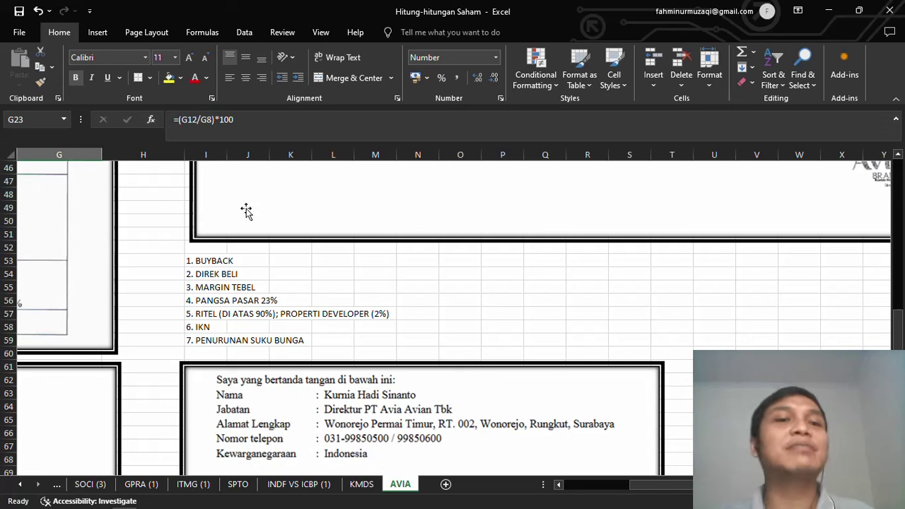
click(212, 300)
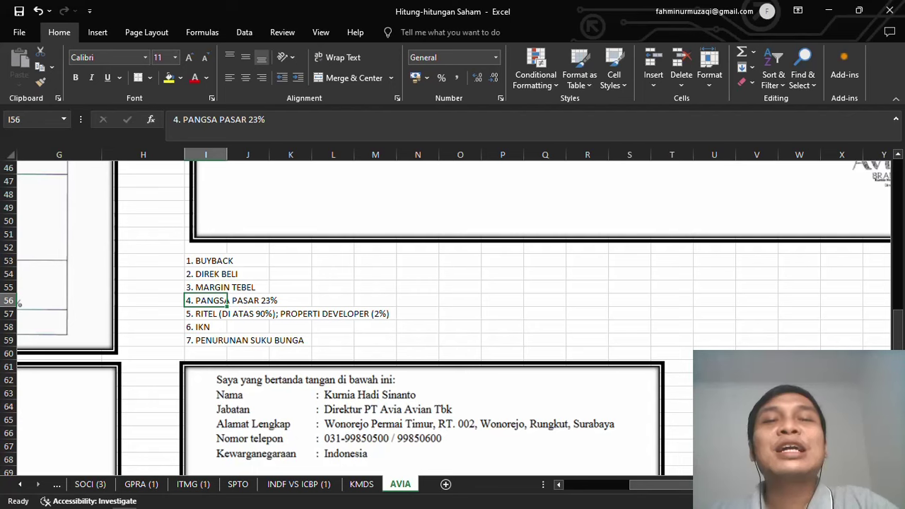
- Check the investment notes in rows 53 to 59 against the vice president director's purchase statement and AVIA's financial tables
scroll(453, 318, left, 5)
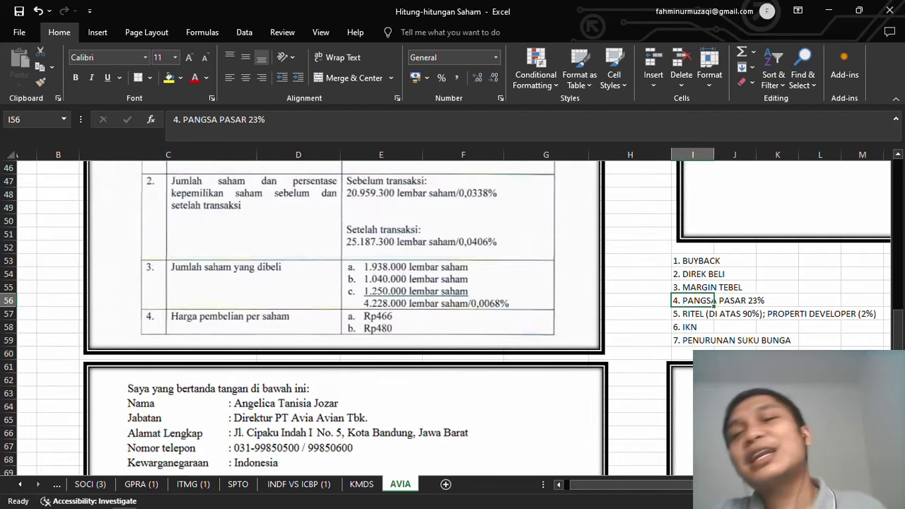
scroll(453, 319, right, 1)
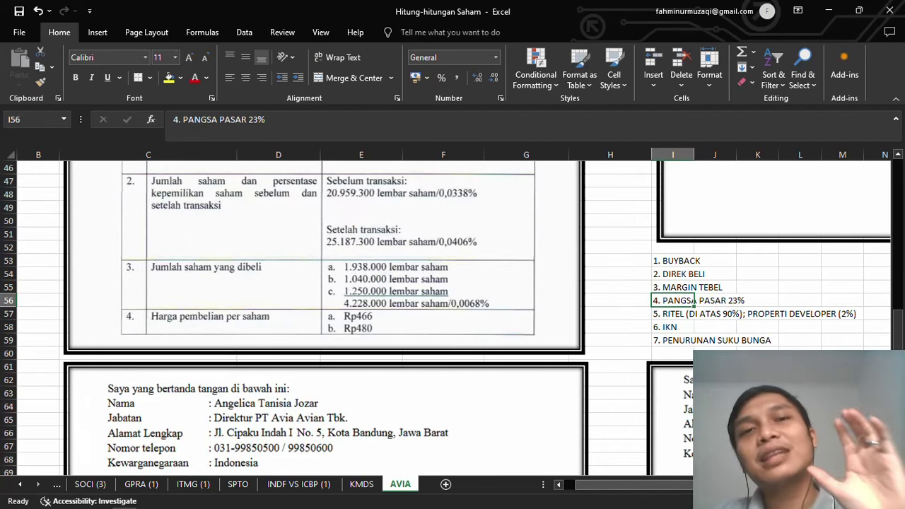
scroll(609, 409, up, 15)
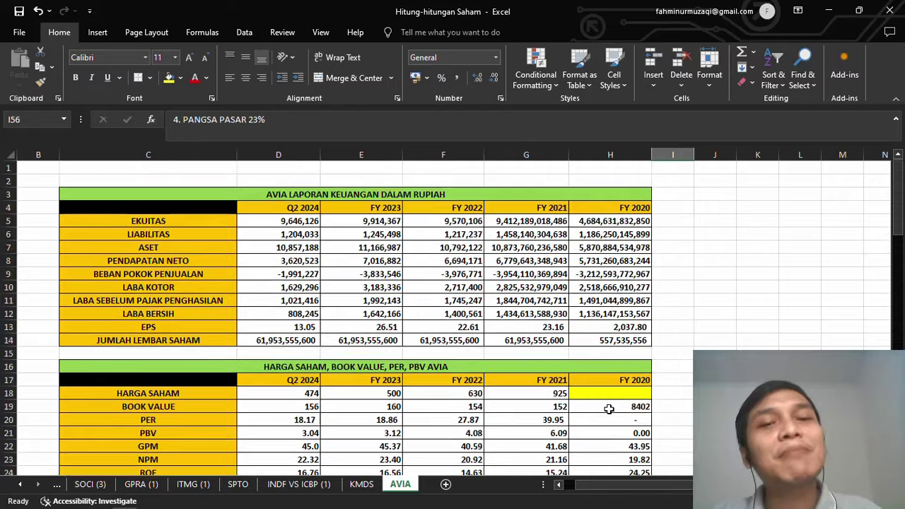
scroll(609, 408, down, 10)
scroll(609, 408, down, 3)
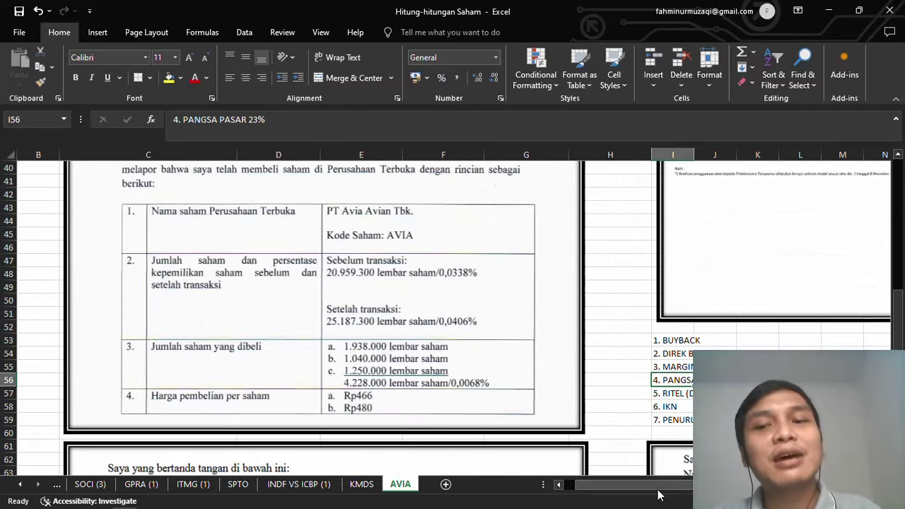
drag(657, 487, 725, 488)
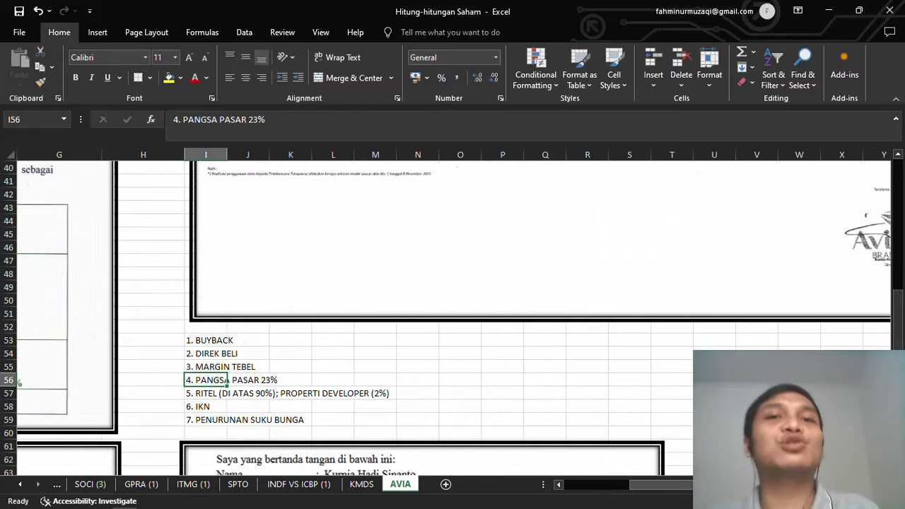
mouse_move(725, 508)
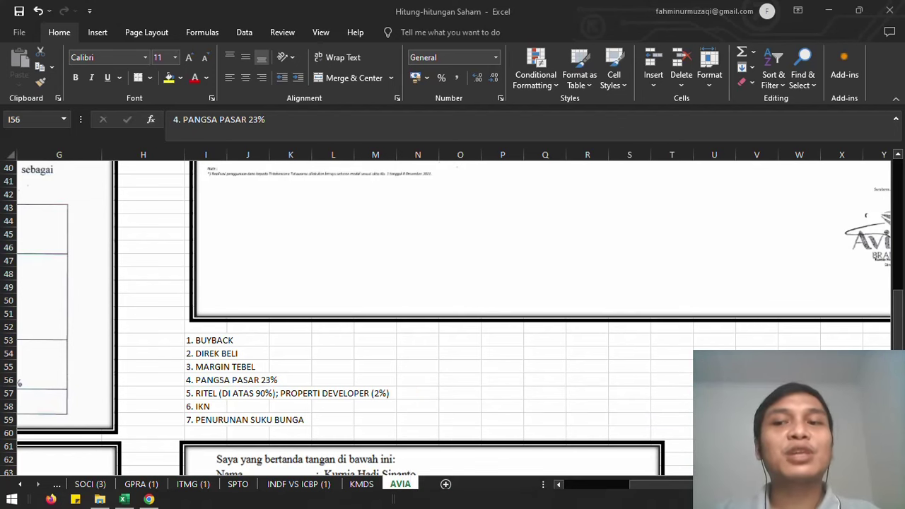
- Review the AVIA ratio table from Q2 2024 to FY 2020 and select the Q2 2024 LABA BERSIH cell
drag(898, 338, 899, 255)
drag(661, 486, 598, 486)
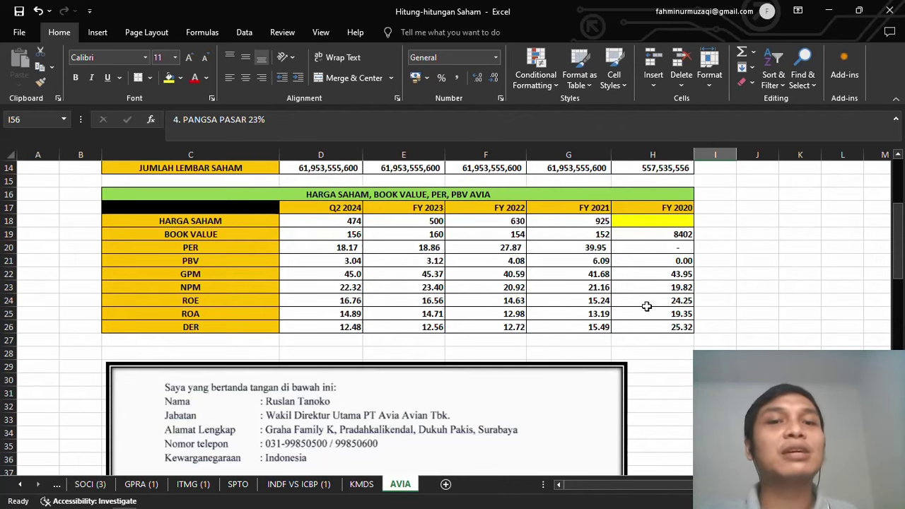
scroll(646, 306, up, 1)
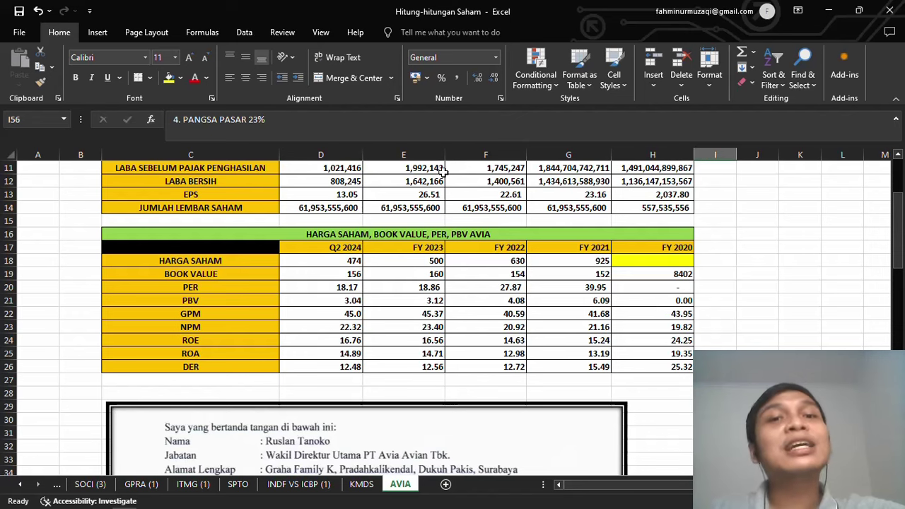
click(353, 186)
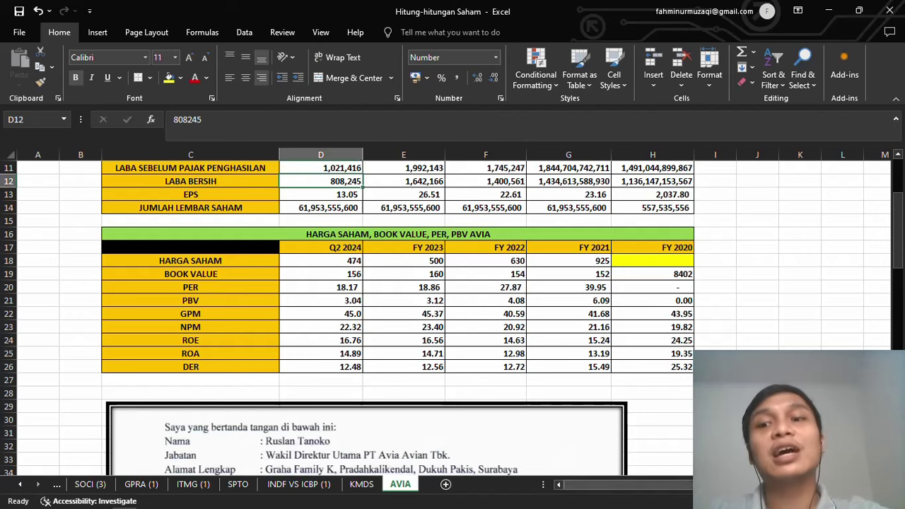
- Read the seven numbered notes from BUYBACK to PENURUNAN SUKU BUNGA below the IPO proceeds report
scroll(453, 318, right, 5)
scroll(452, 318, down, 11)
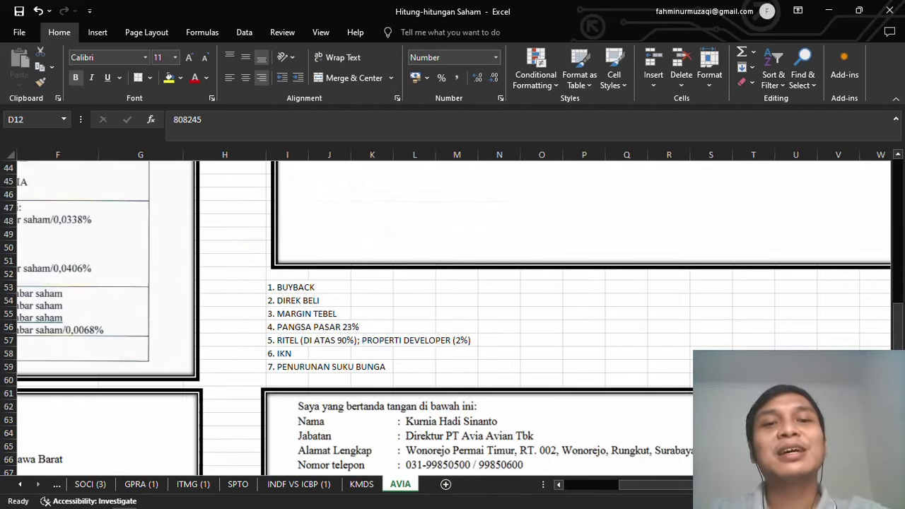
mouse_move(453, 506)
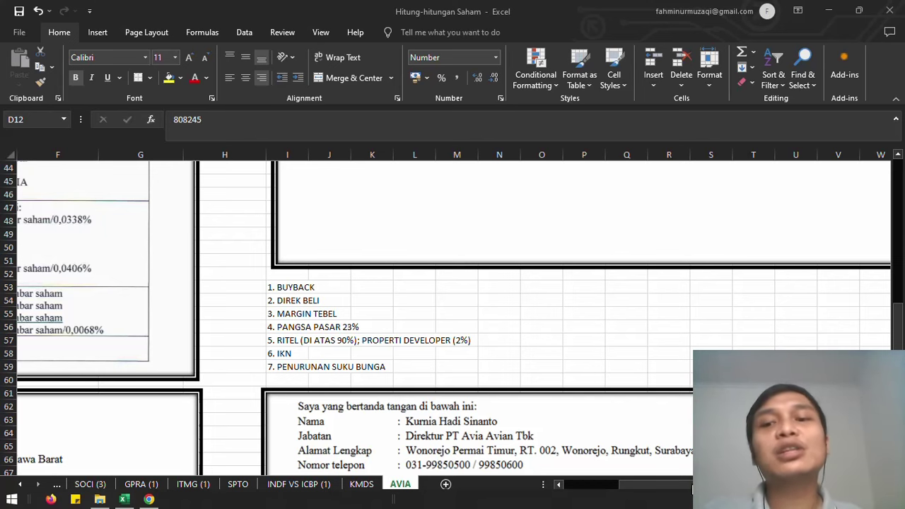
- Recheck AVIA's financial report and valuation ratio tables, and return to the numbered investment notes in column I
drag(692, 488, 580, 490)
scroll(538, 427, up, 5)
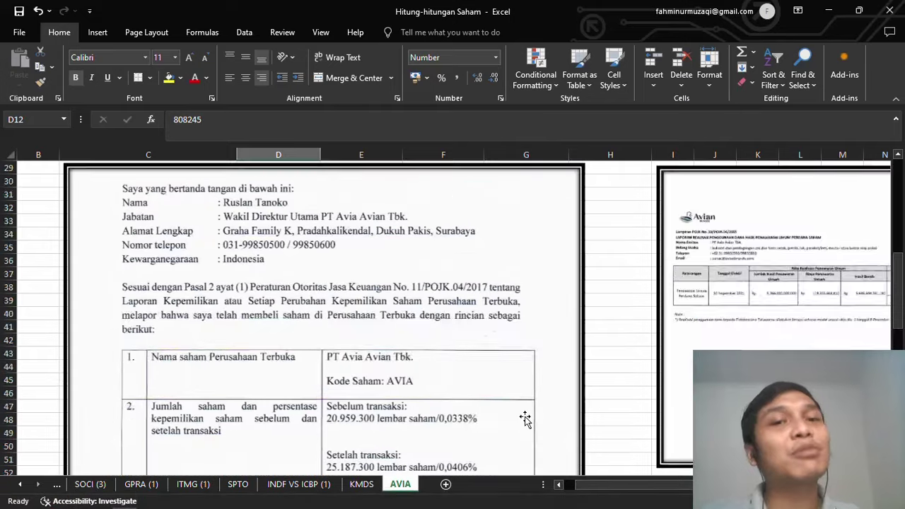
scroll(525, 419, up, 8)
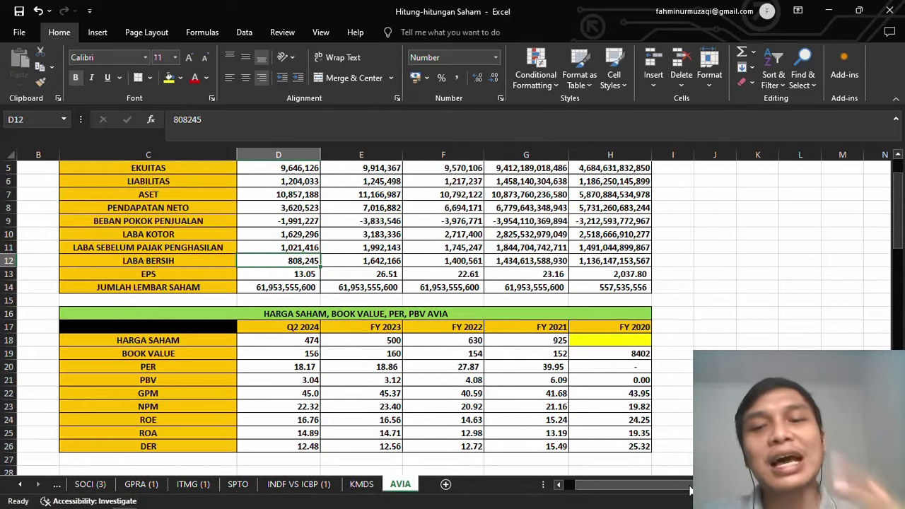
drag(691, 490, 756, 490)
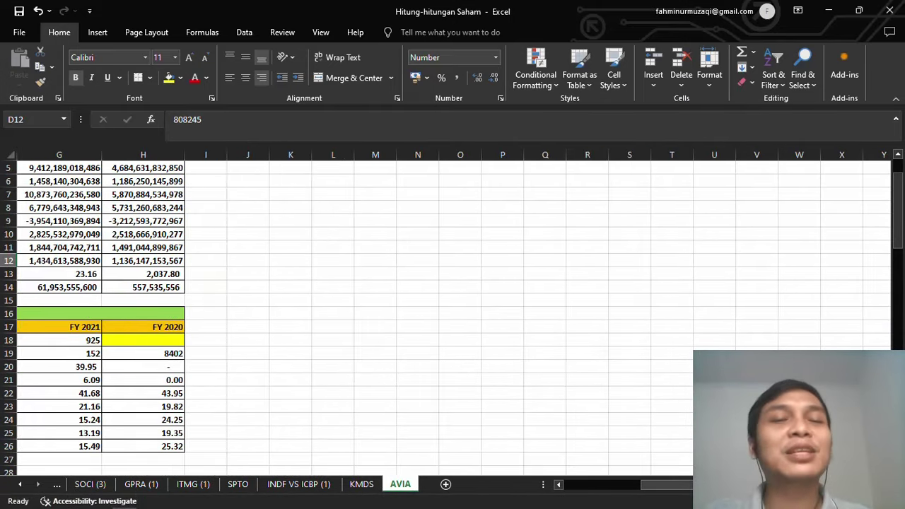
scroll(519, 396, down, 14)
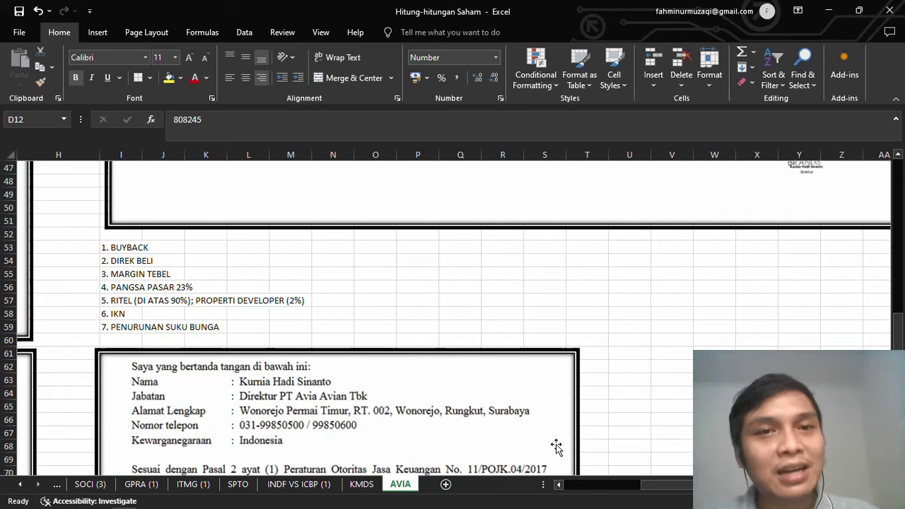
mouse_move(665, 508)
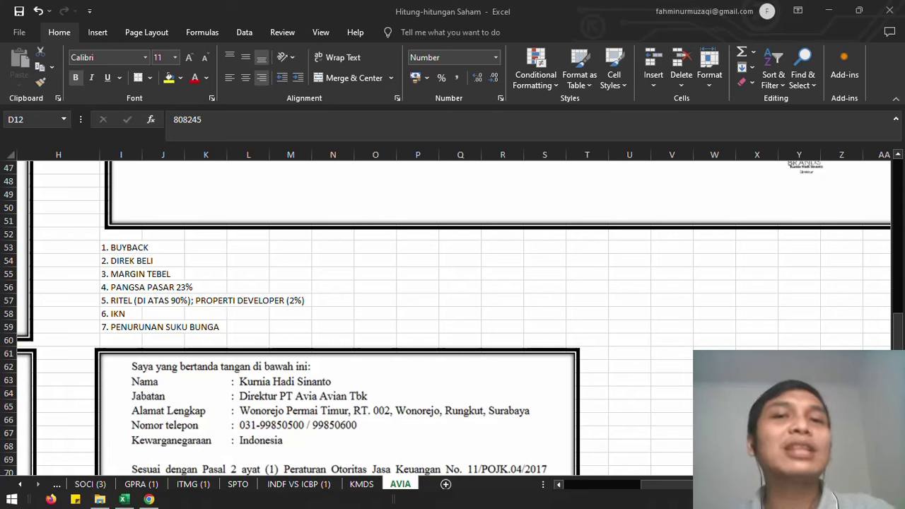
key(F9)
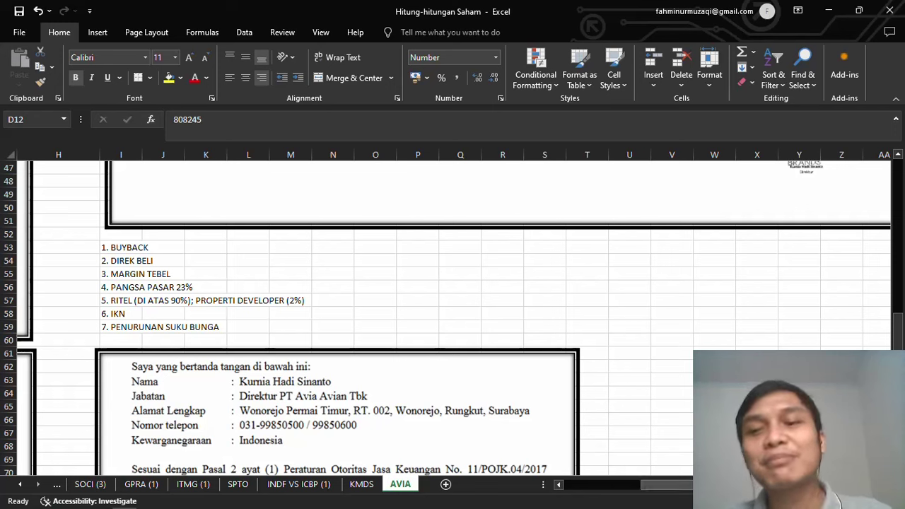
mouse_move(124, 506)
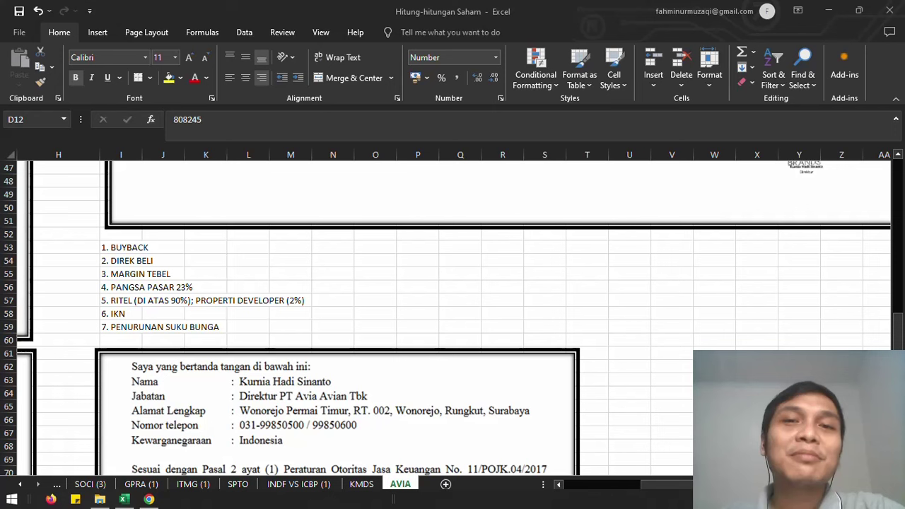